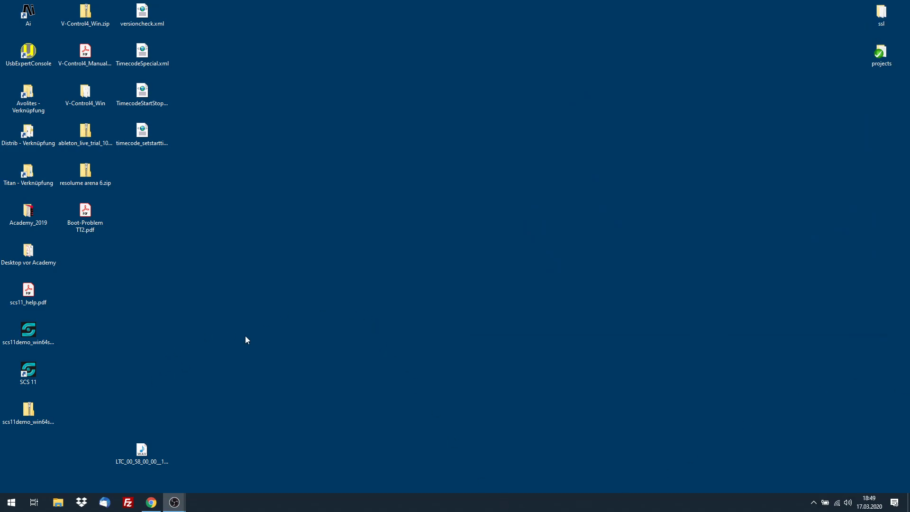
In Chrome, open the El-Tee-See generator and create a 1-minute LTC WAV at 29.97 fps ndf starting at 00:58:00:00
click(151, 504)
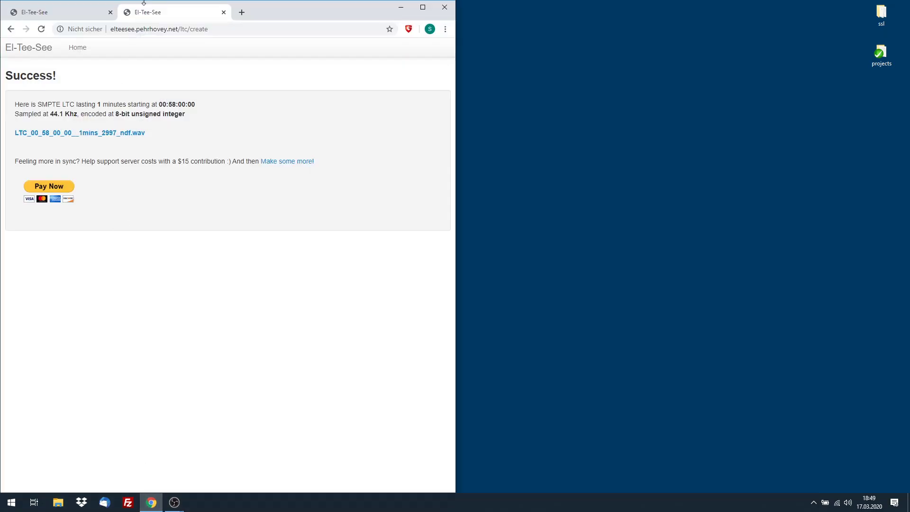
click(10, 29)
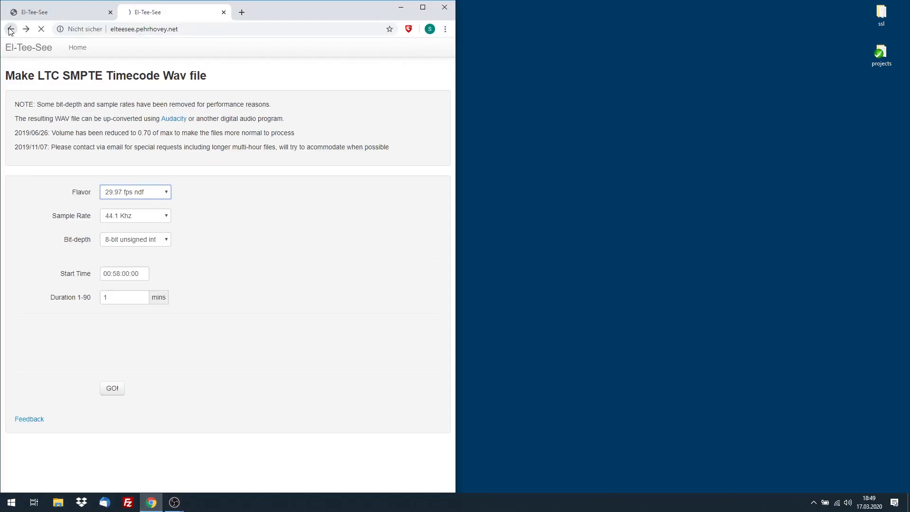
click(10, 30)
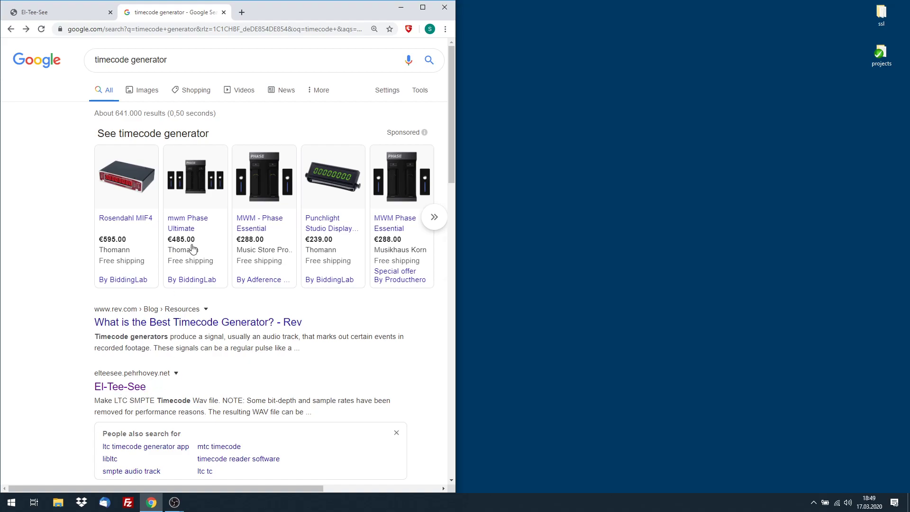
click(121, 386)
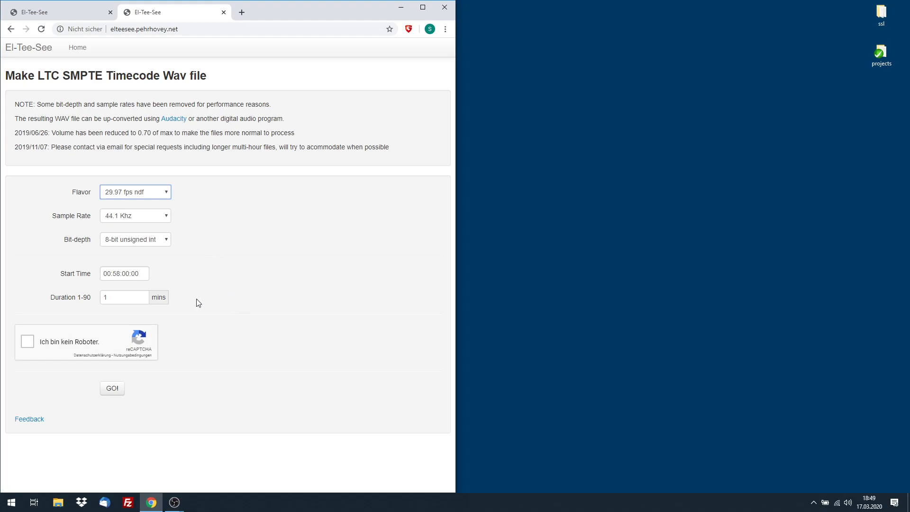
click(28, 345)
click(116, 389)
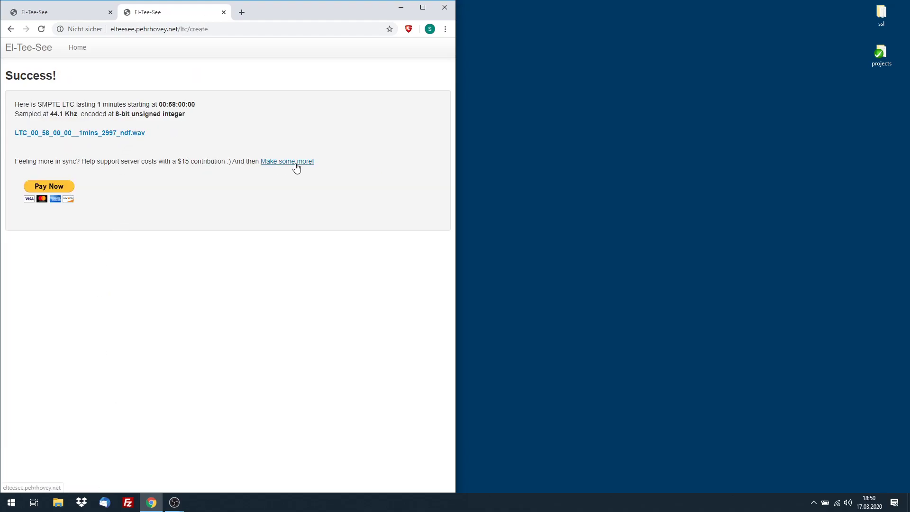
click(399, 9)
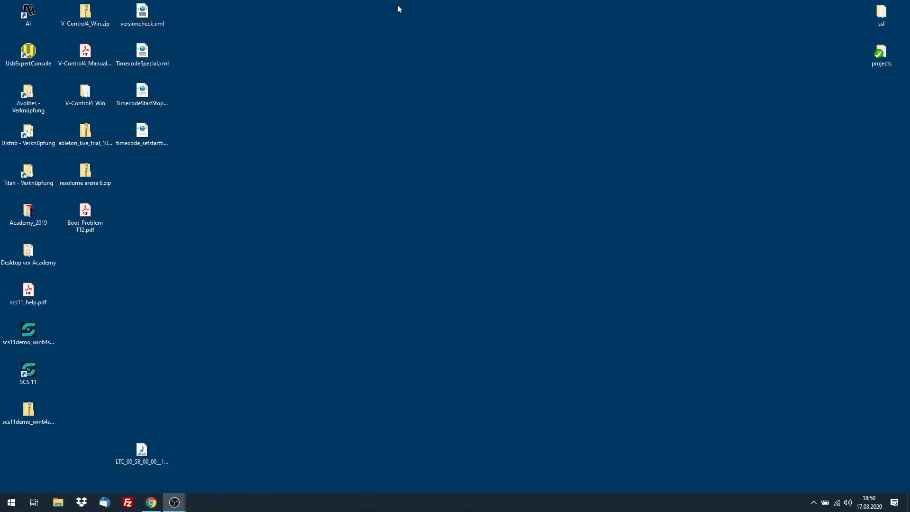
Play the LTC_00_58_00_00__1mins_2997_ndf.wav timecode file from the desktop in the media player
double_click(145, 450)
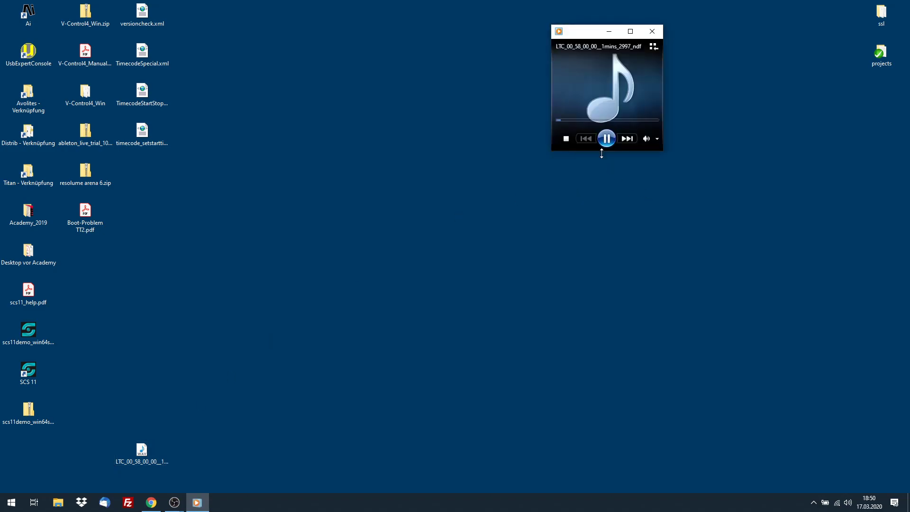
click(605, 141)
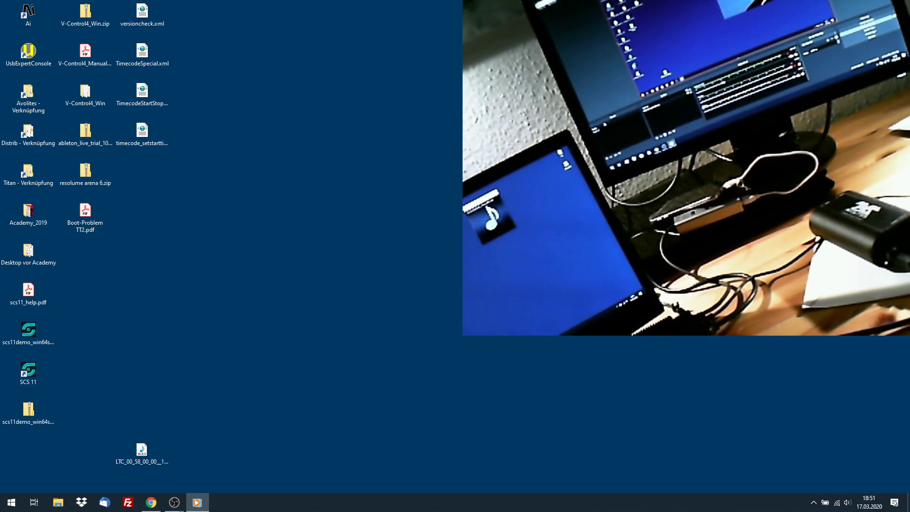
Search the computer for "usb" and open the USB Expert Console
key(alt+Tab)
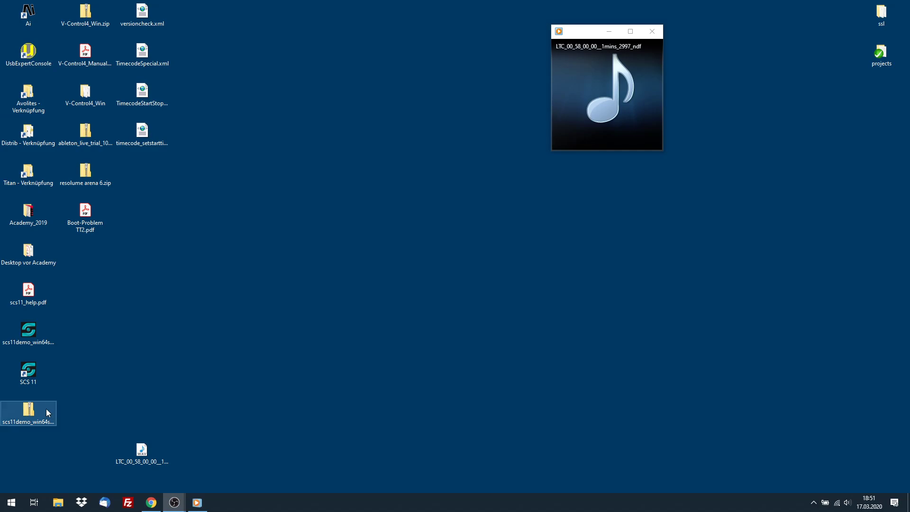
key(super)
key(super)
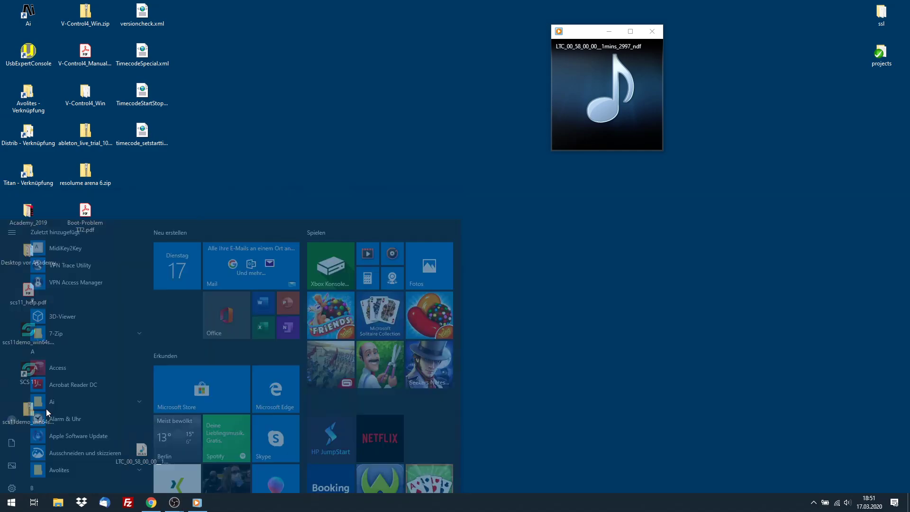
text(usb)
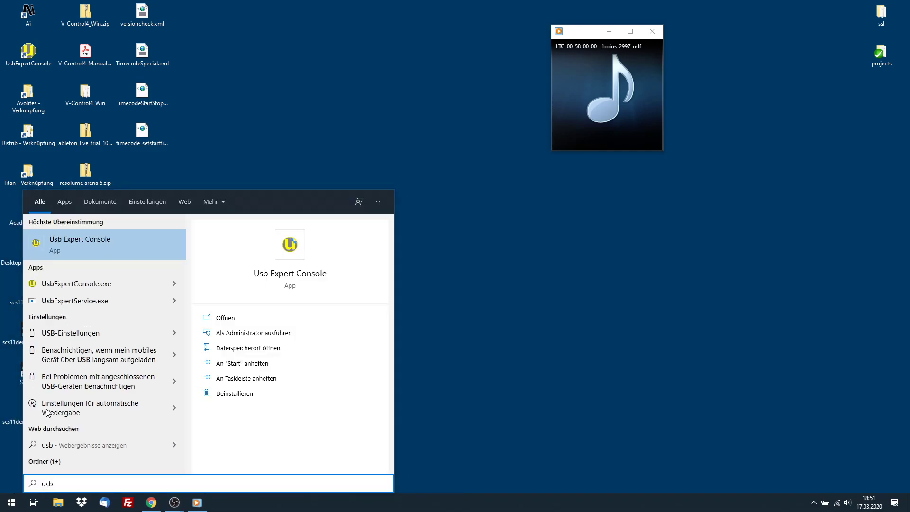
key(Escape)
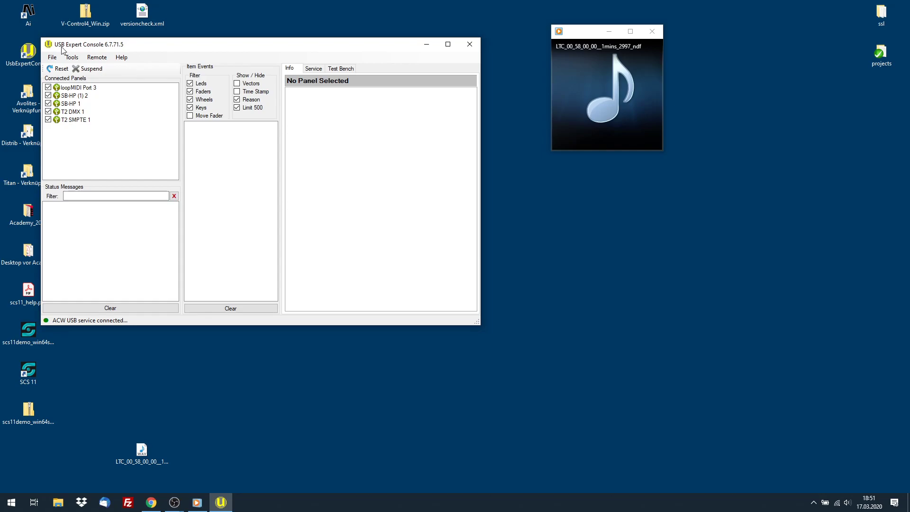
Stop the Acw Service in the USB Expert Console and start it again
click(74, 58)
mouse_move(82, 71)
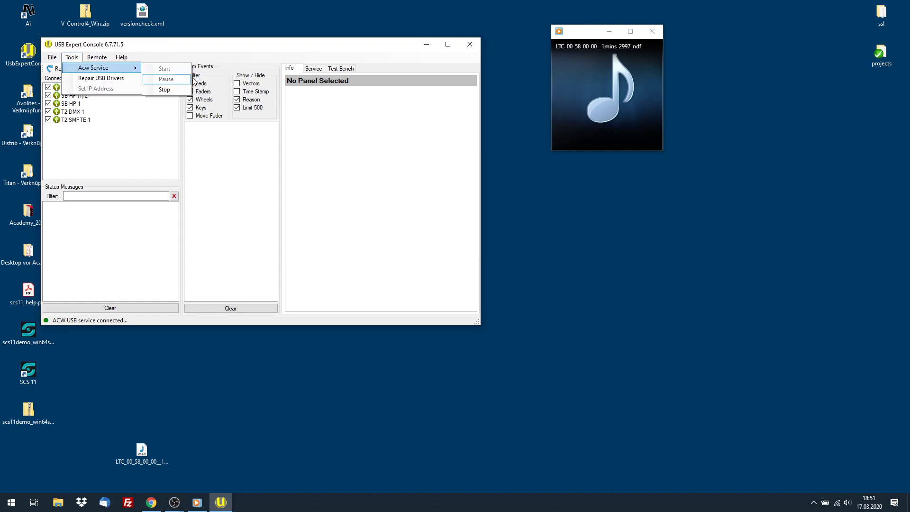
click(170, 91)
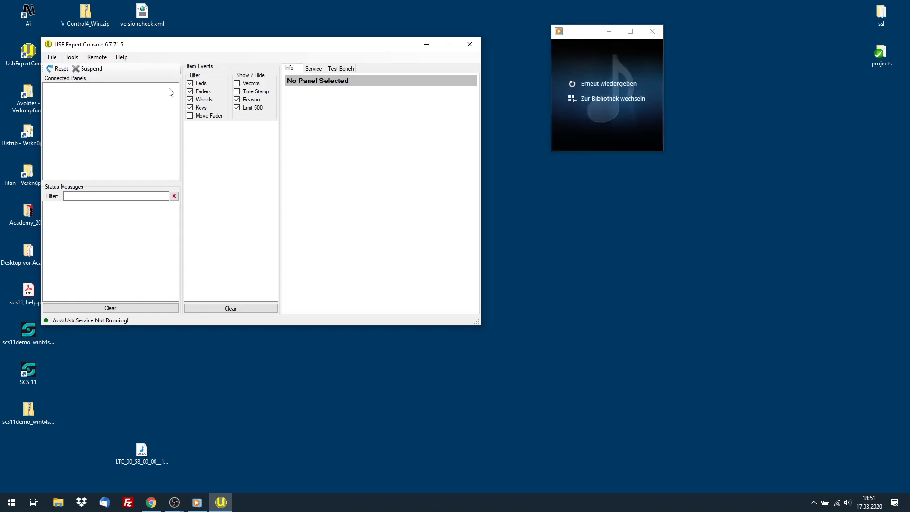
click(71, 59)
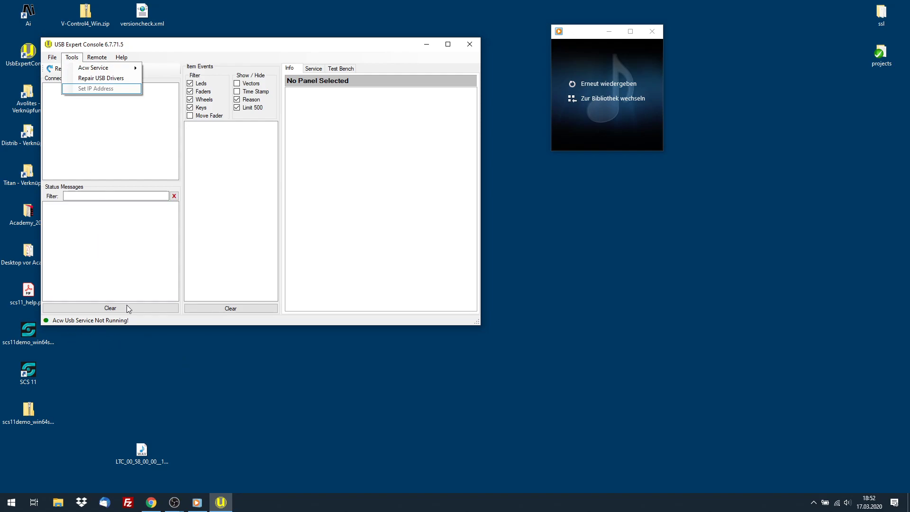
mouse_move(108, 61)
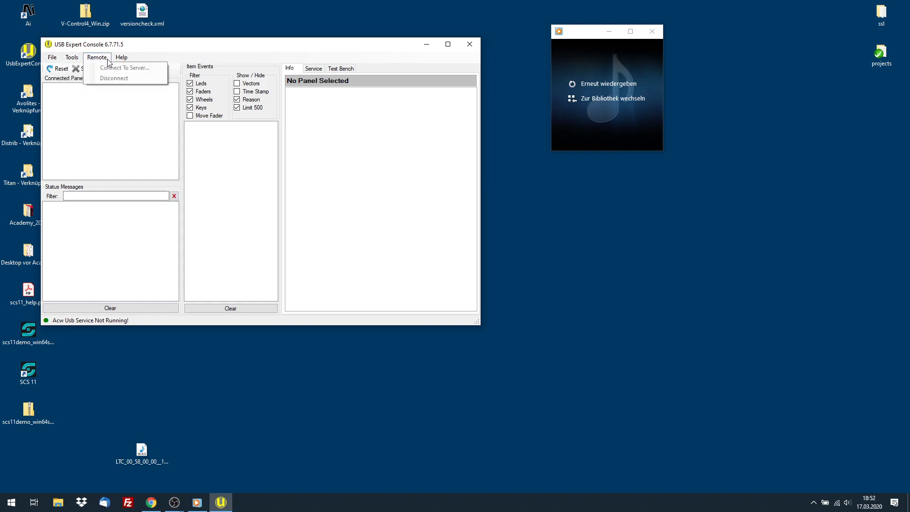
mouse_move(72, 57)
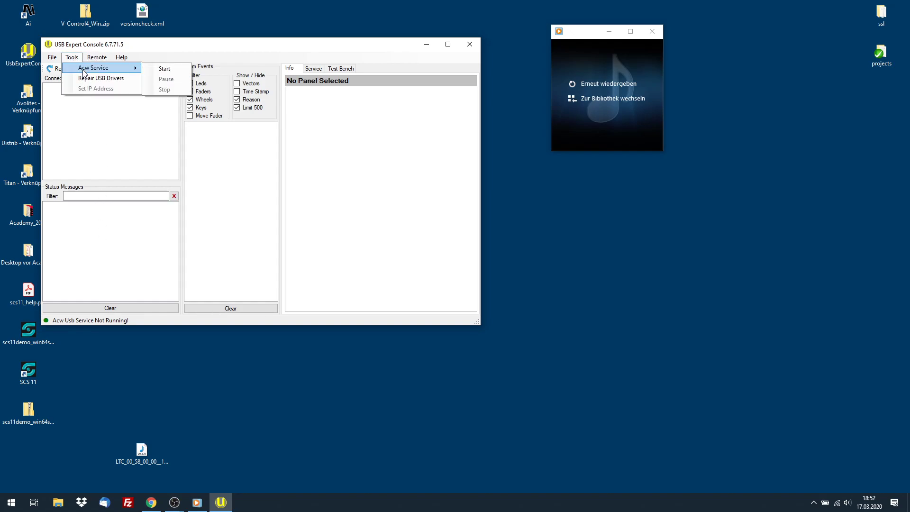
click(168, 70)
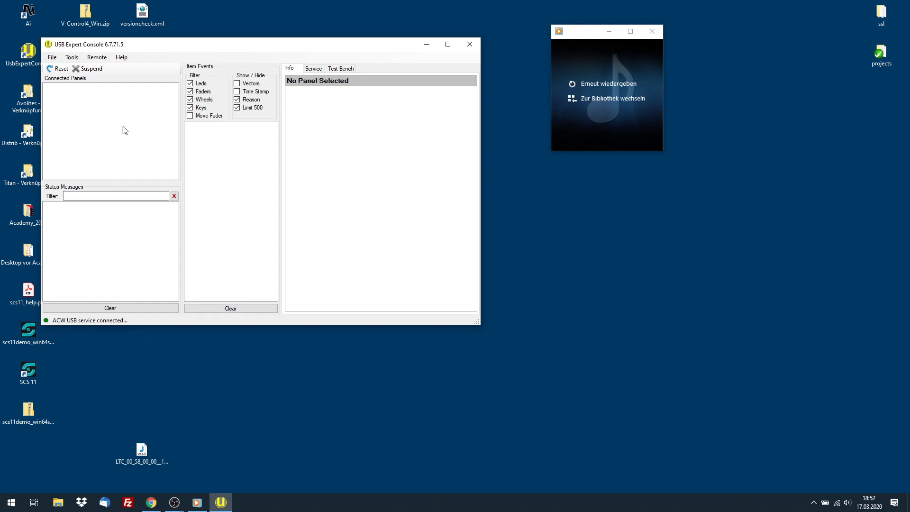
Restart the Acw Service a second time to reload the connected panels
click(71, 57)
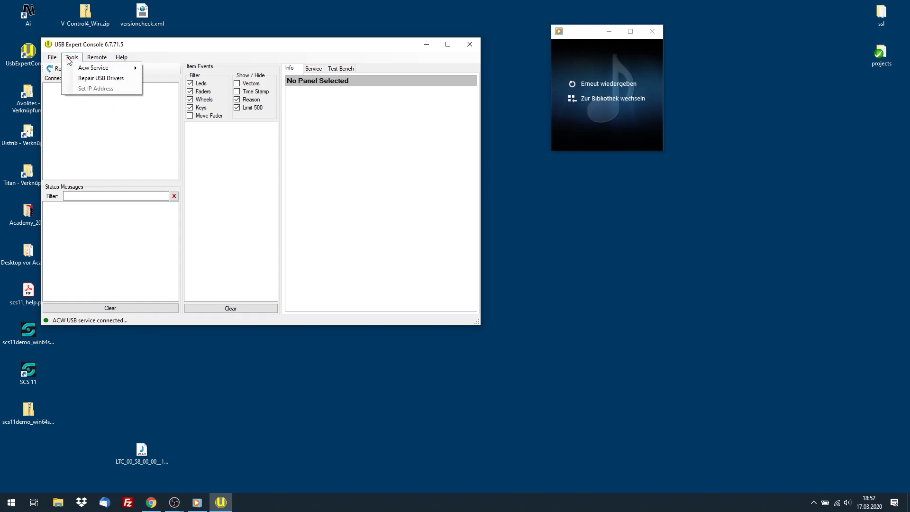
mouse_move(93, 68)
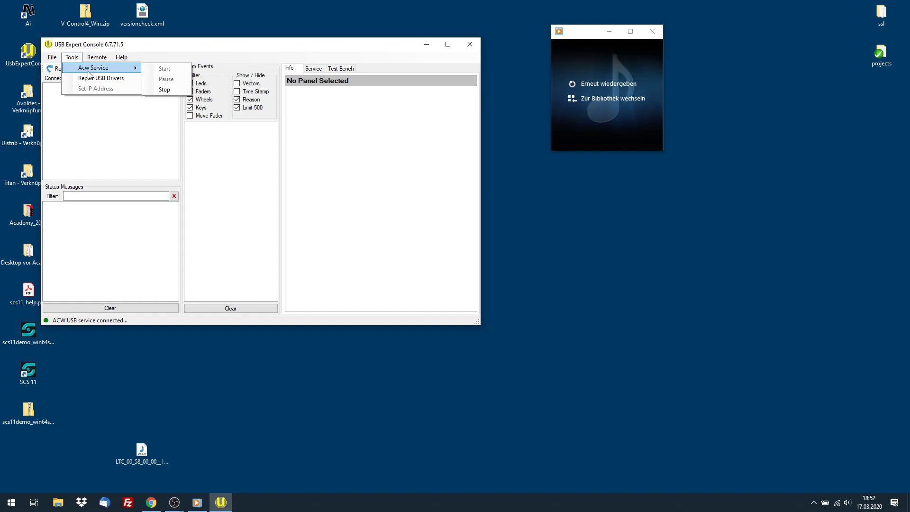
click(167, 89)
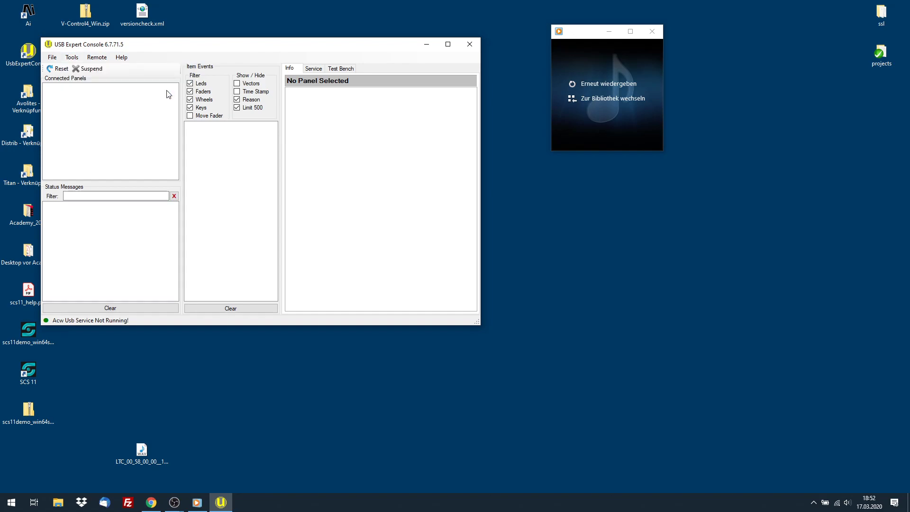
click(71, 61)
mouse_move(132, 70)
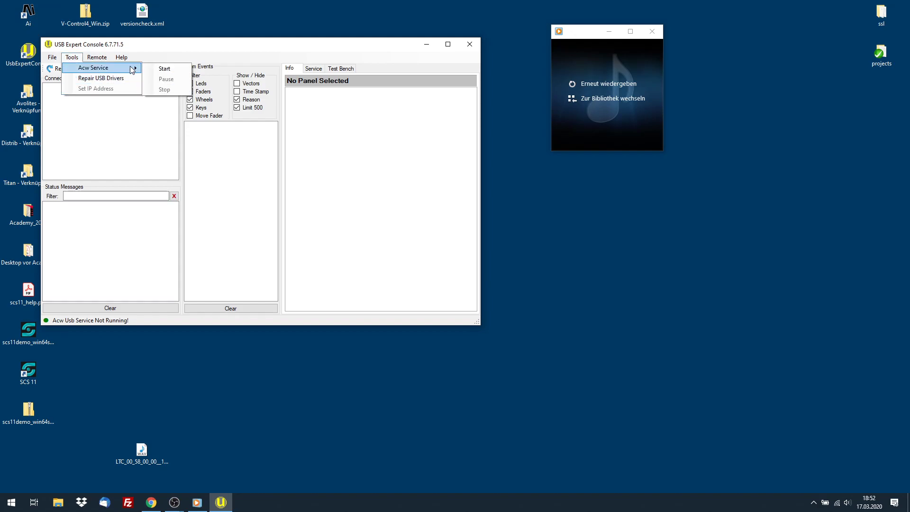
click(166, 70)
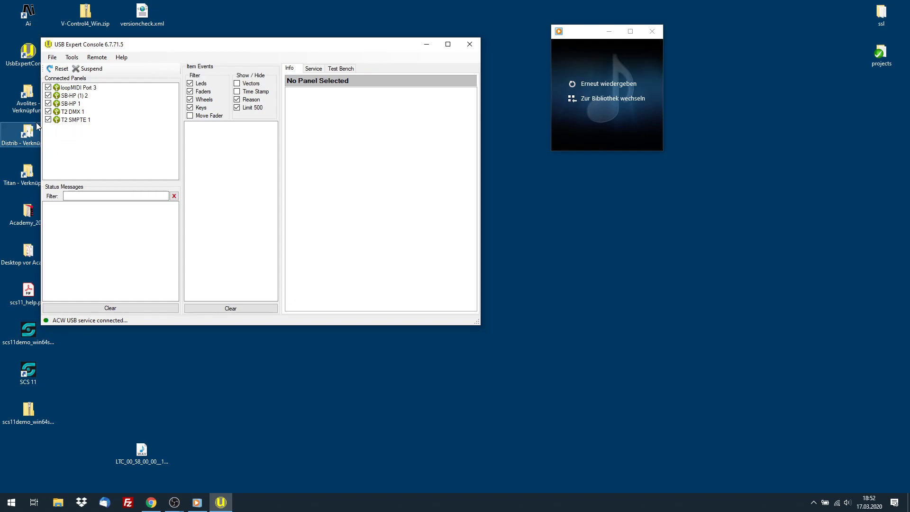
Display the timecode view of the T2 SMPTE 1 panel and replay the LTC WAV file to feed it timecode
click(83, 122)
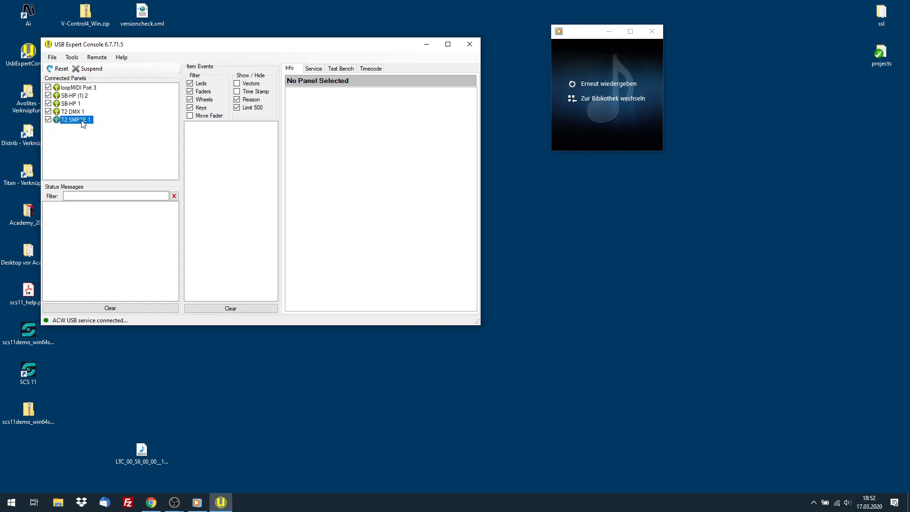
click(373, 70)
mouse_move(622, 115)
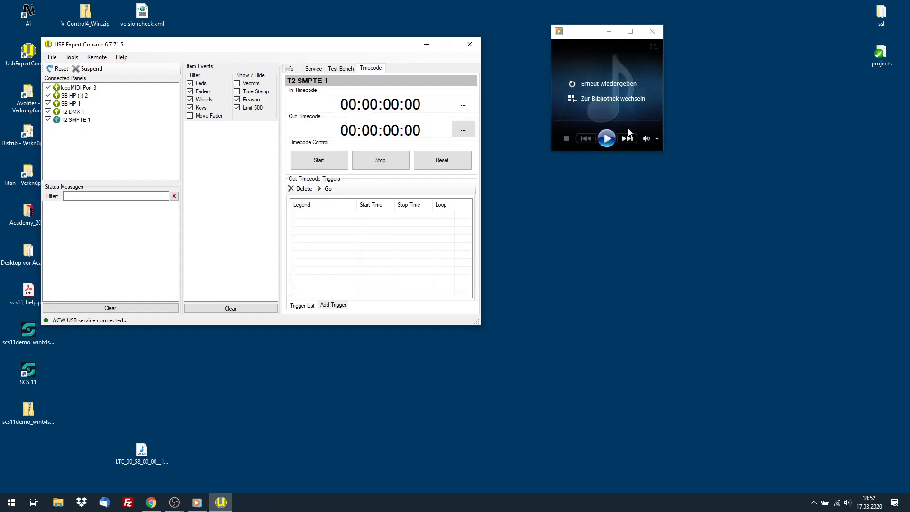
click(607, 139)
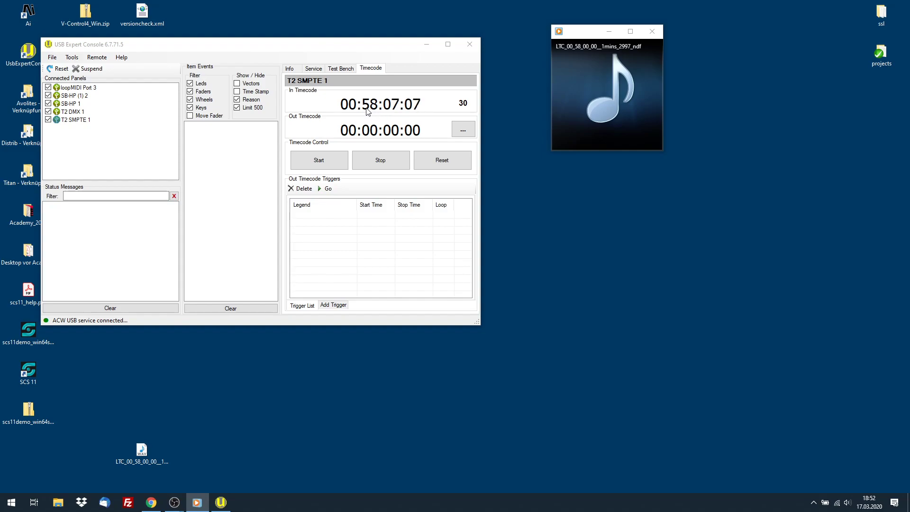
click(371, 110)
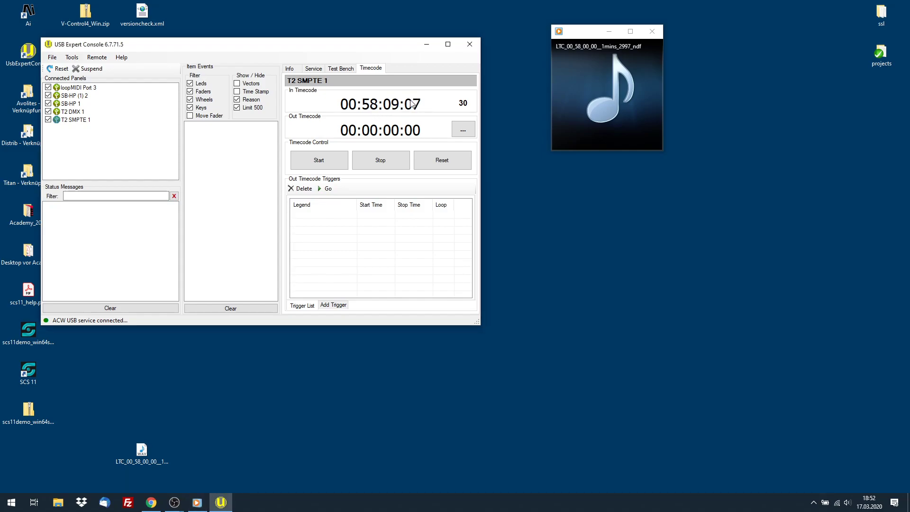
Test the incoming timecode by pausing and resuming the LTC WAV file and by stopping and restarting its playback
mouse_move(608, 121)
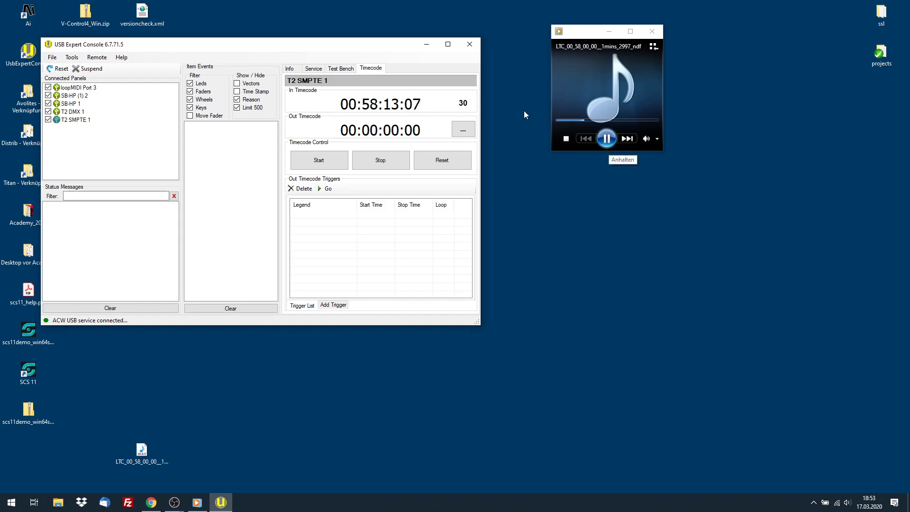
click(603, 139)
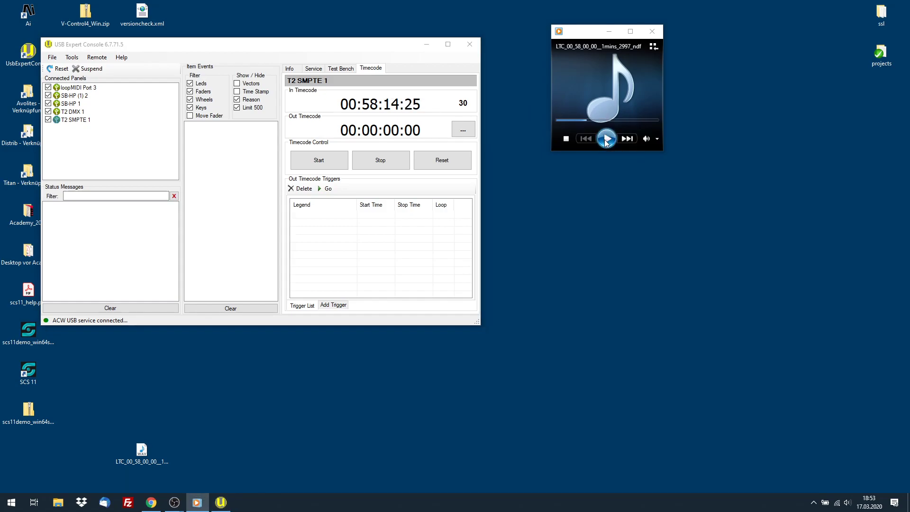
click(606, 140)
click(566, 139)
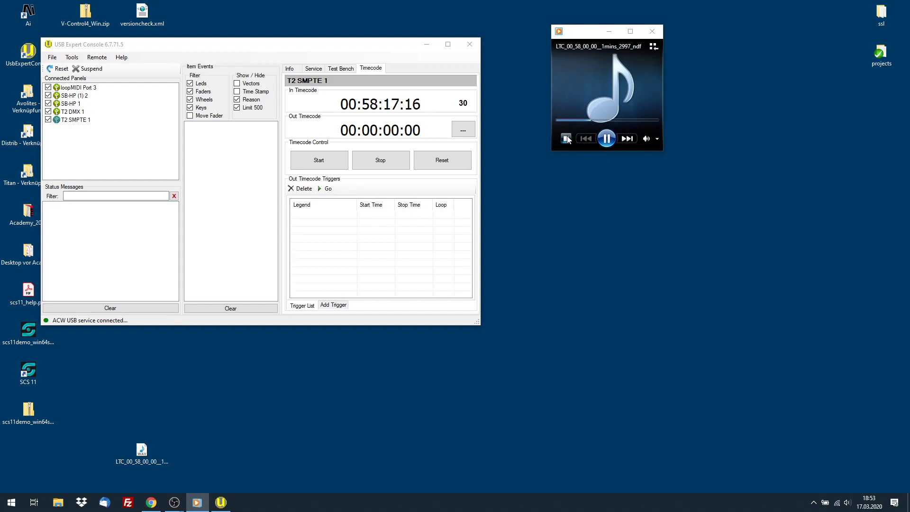
click(607, 139)
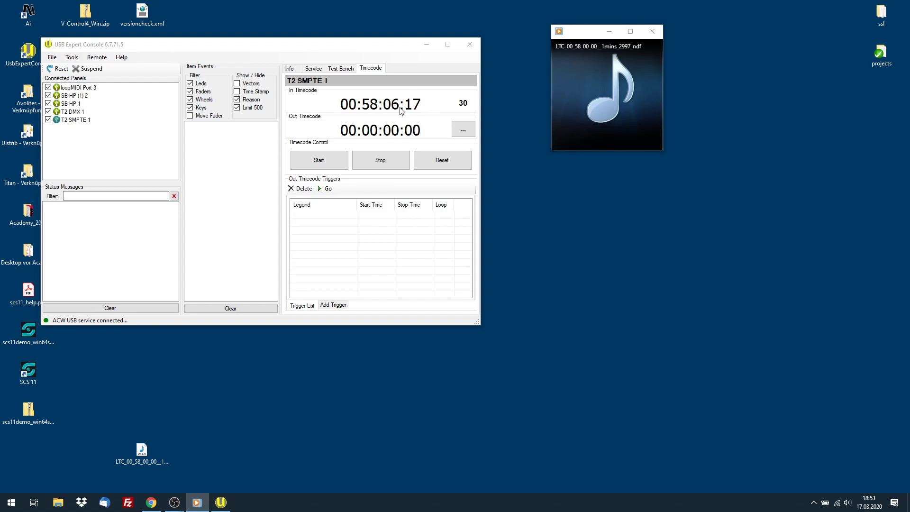
mouse_move(607, 138)
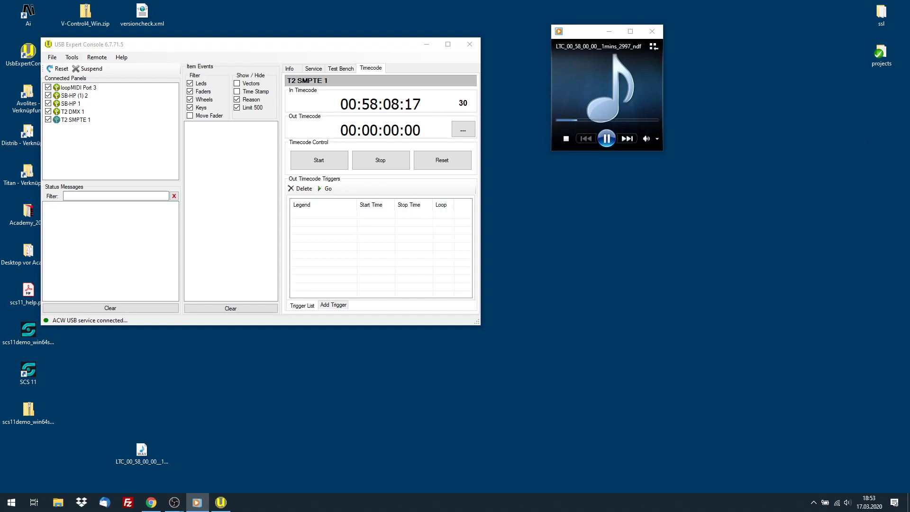